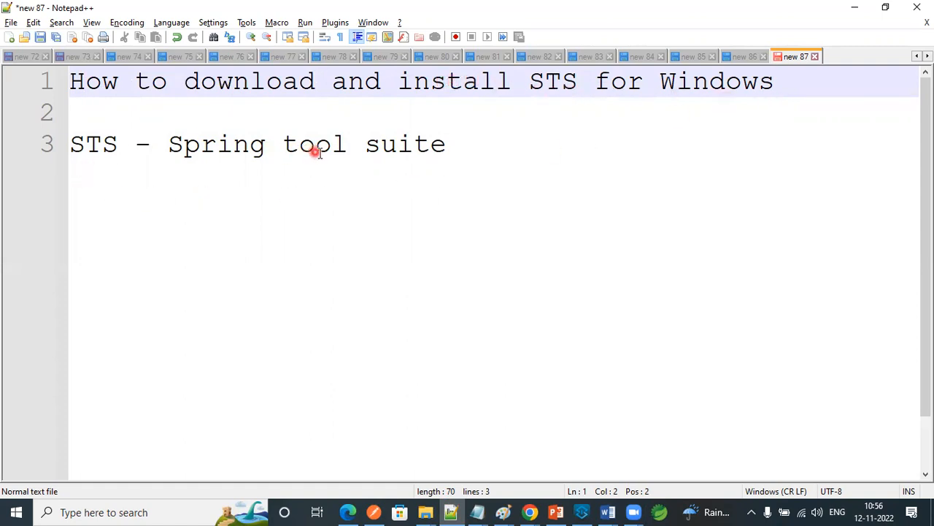
- Switch to the Chrome window with a new tab and search Google for "sts download"
{"action": "left_click", "coordinate": [505, 152]}
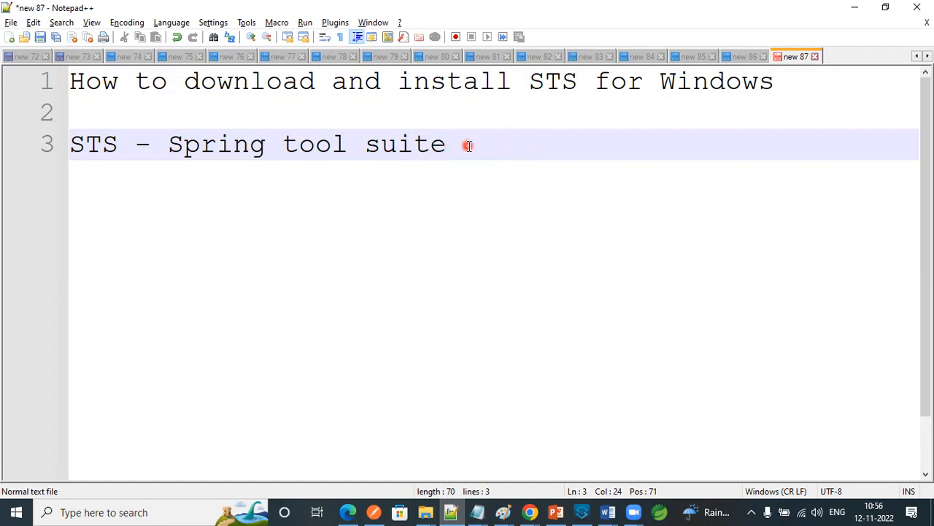
{"action": "mouse_move", "coordinate": [532, 511]}
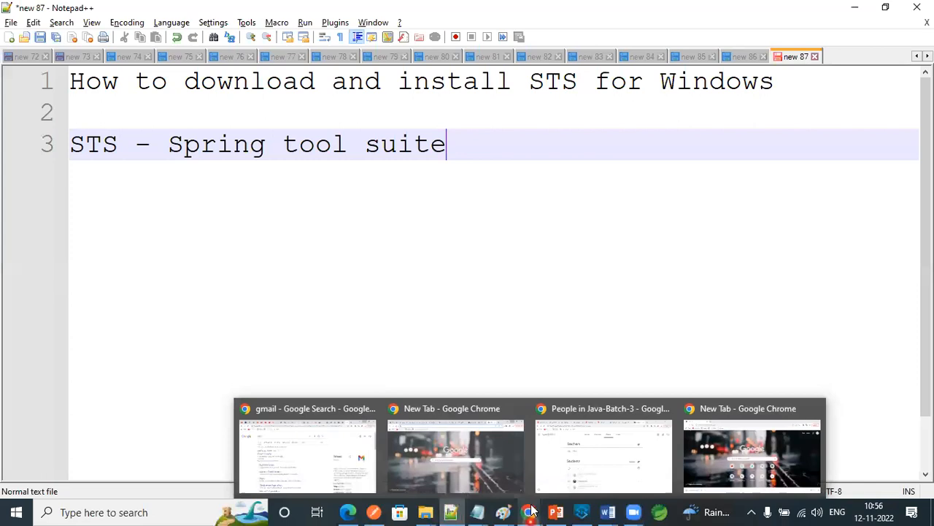
{"action": "left_click", "coordinate": [728, 451]}
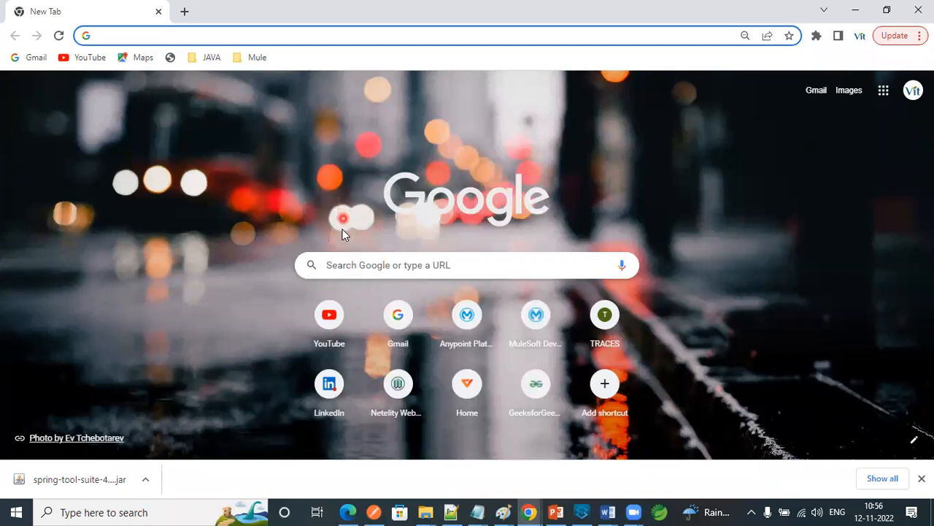
{"action": "left_click", "coordinate": [356, 267]}
{"action": "type", "text": "sts"}
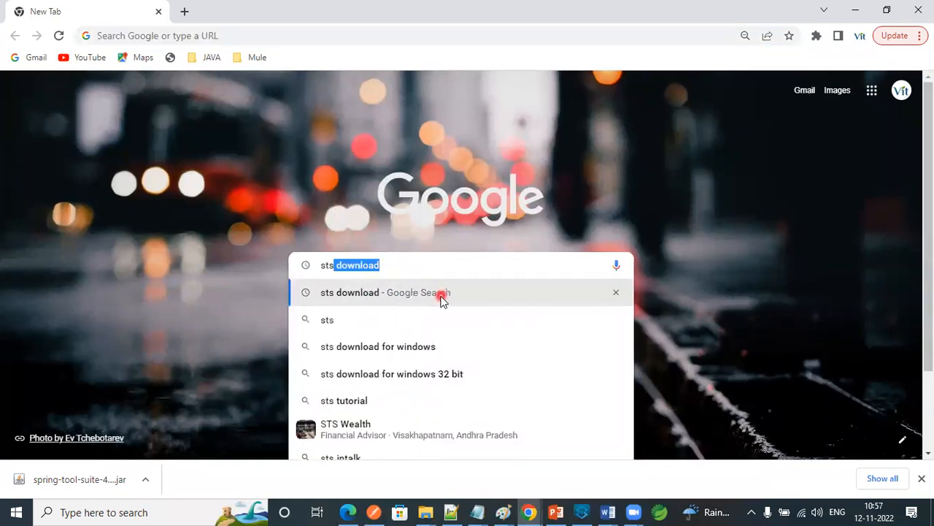
{"action": "left_click", "coordinate": [442, 300]}
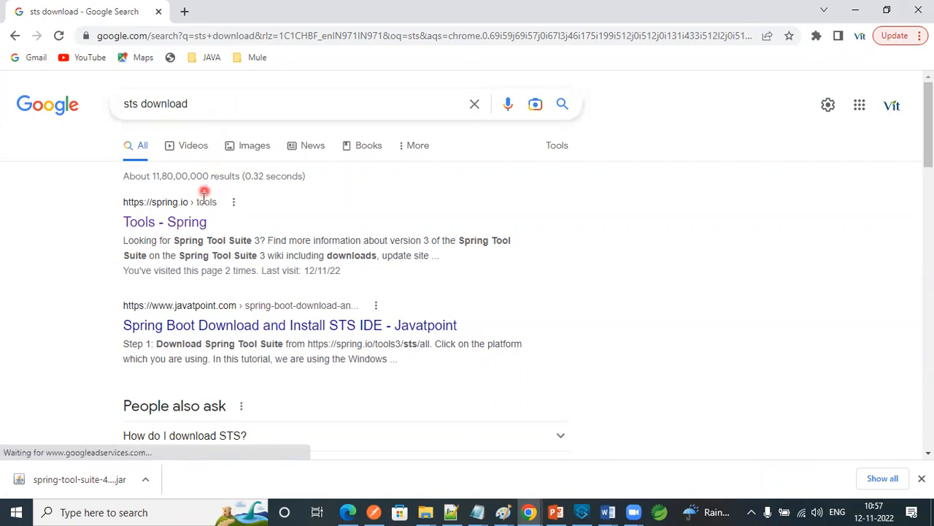
- Open the spring.io Tools page and download Spring Tools 4 for Eclipse, version 4.16.1 for Windows x86_64
{"action": "left_click", "coordinate": [159, 225]}
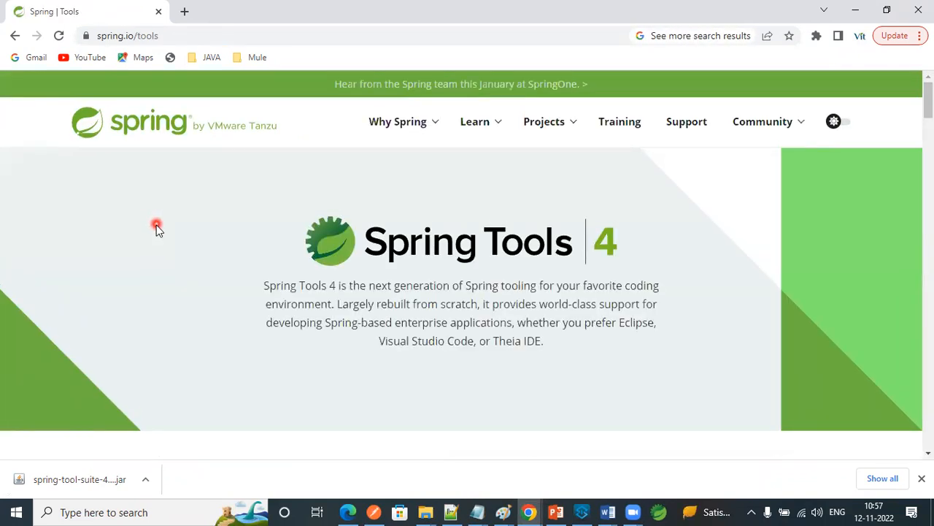
{"action": "scroll", "coordinate": [156, 233], "scroll_direction": "down", "scroll_amount": 5}
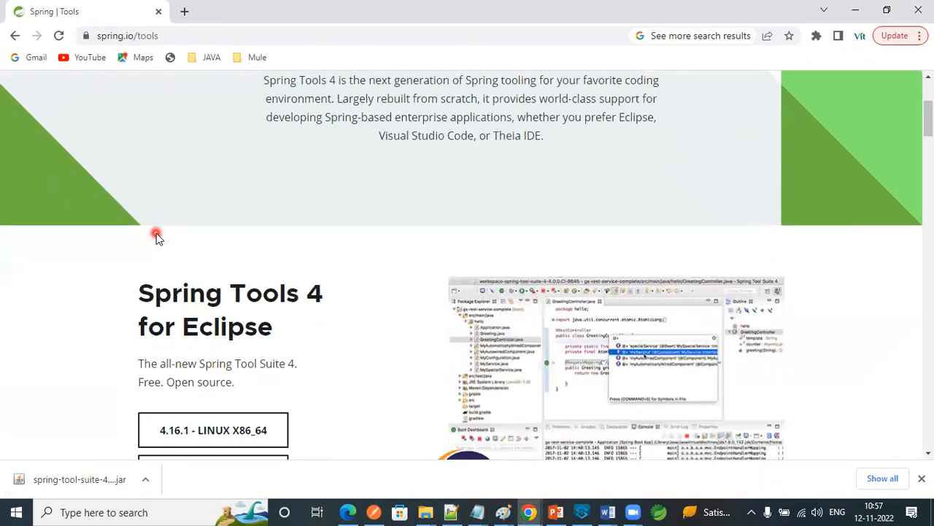
{"action": "scroll", "coordinate": [142, 237], "scroll_direction": "down", "scroll_amount": 2}
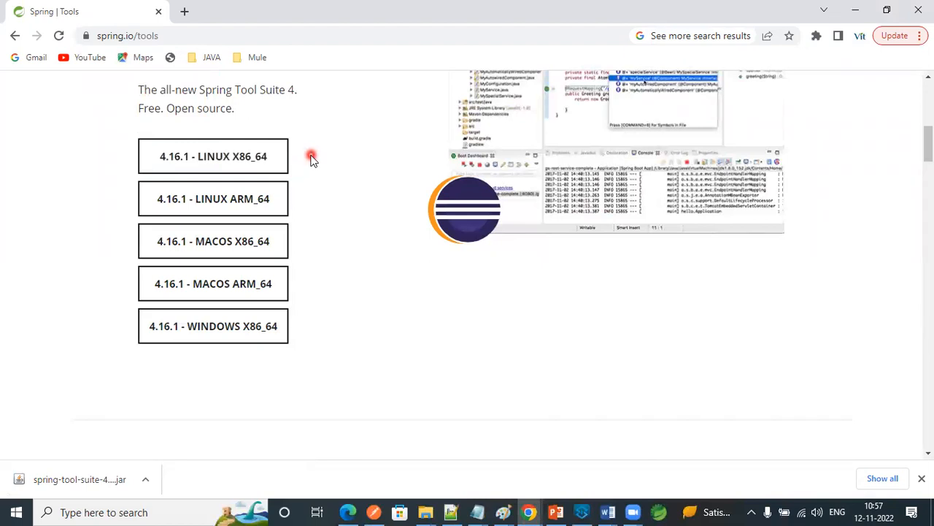
{"action": "scroll", "coordinate": [311, 164], "scroll_direction": "down", "scroll_amount": 1}
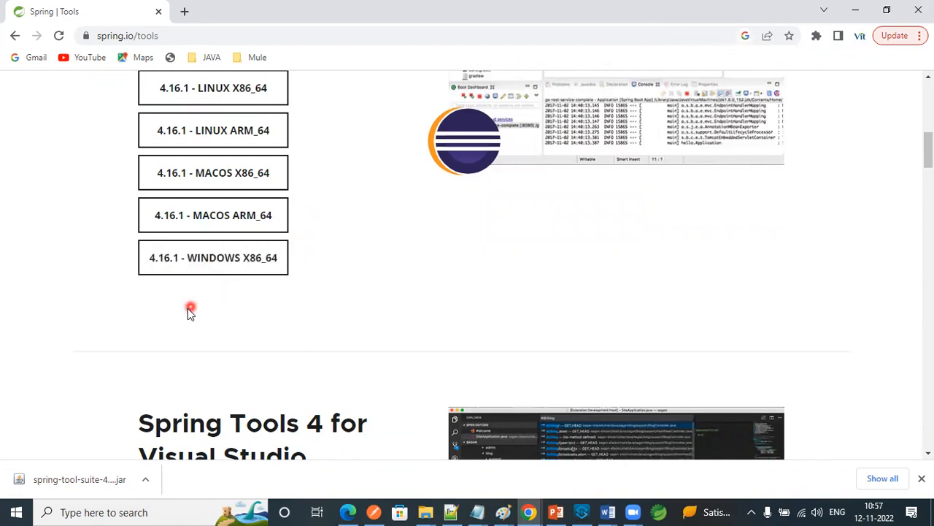
{"action": "scroll", "coordinate": [185, 312], "scroll_direction": "up", "scroll_amount": 1}
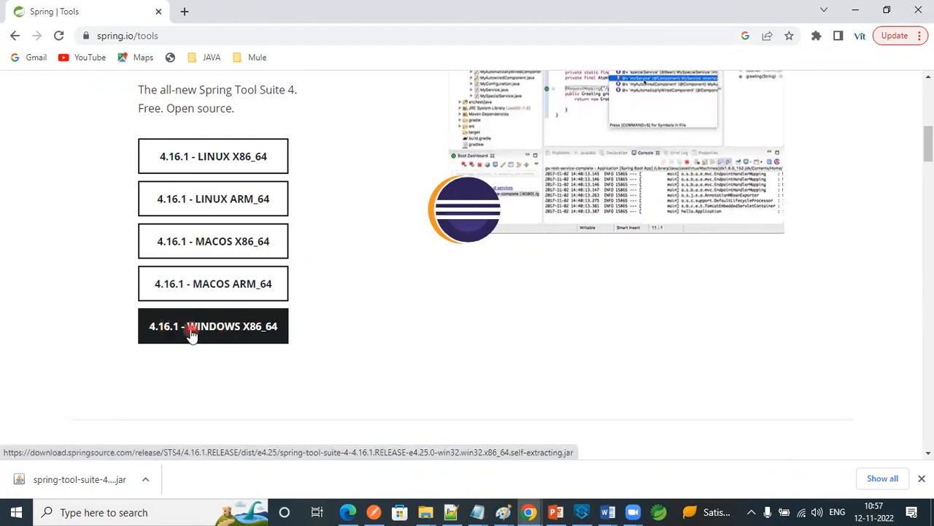
{"action": "left_click", "coordinate": [191, 332]}
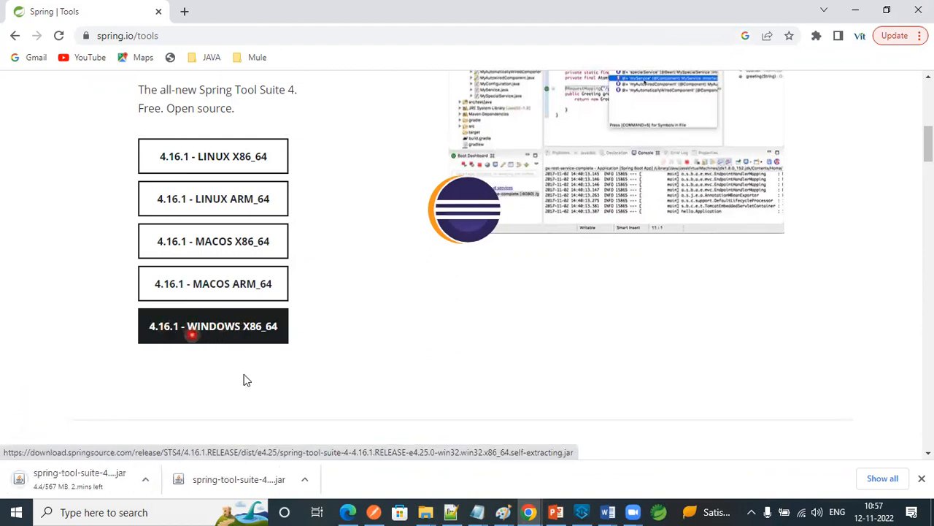
- Show the in-progress Spring Tool Suite jar download in its containing folder
{"action": "left_click", "coordinate": [306, 482]}
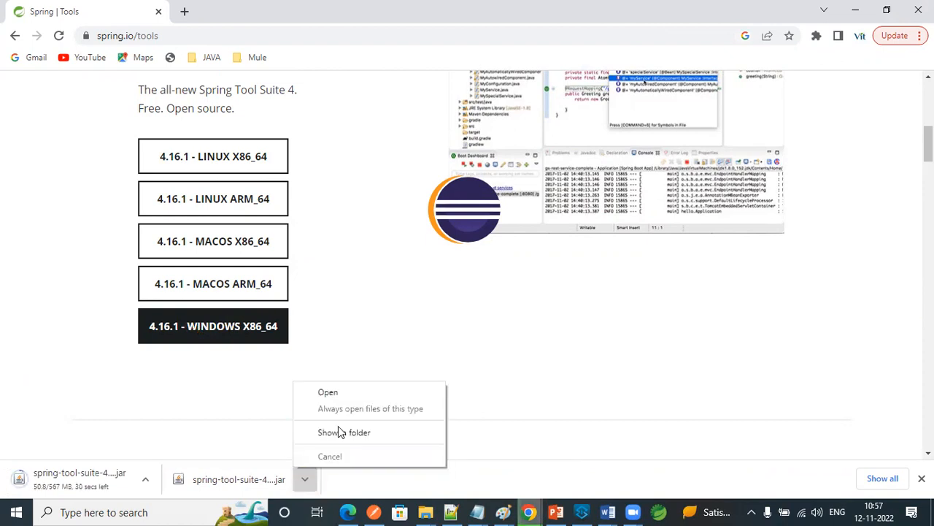
{"action": "left_click", "coordinate": [222, 390]}
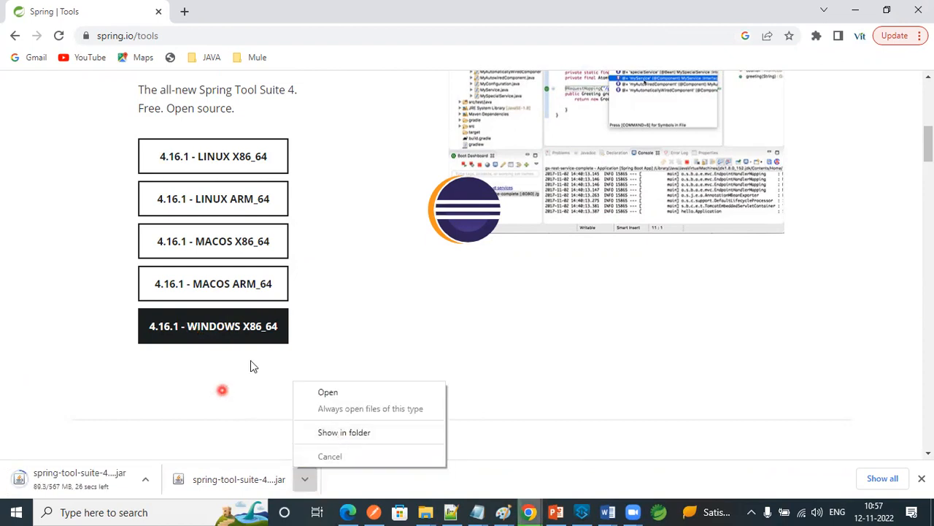
{"action": "left_click", "coordinate": [228, 391]}
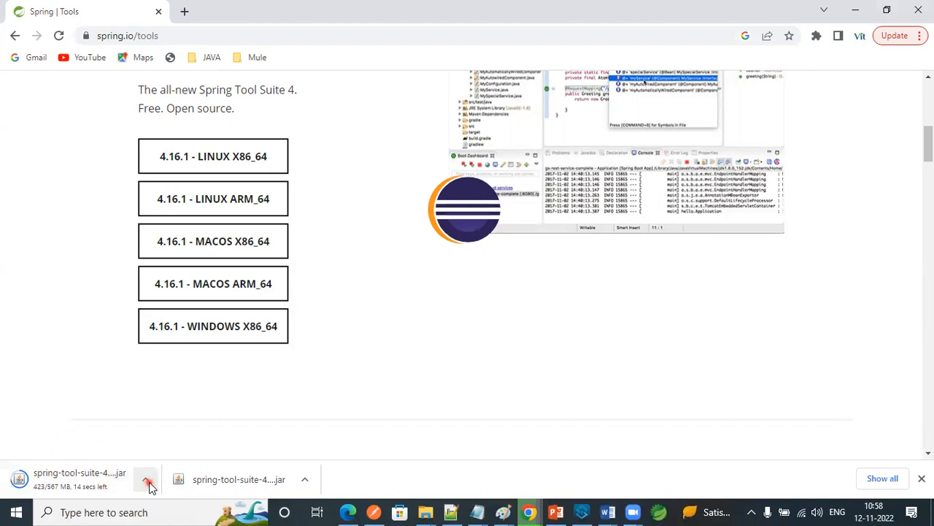
{"action": "left_click", "coordinate": [148, 482]}
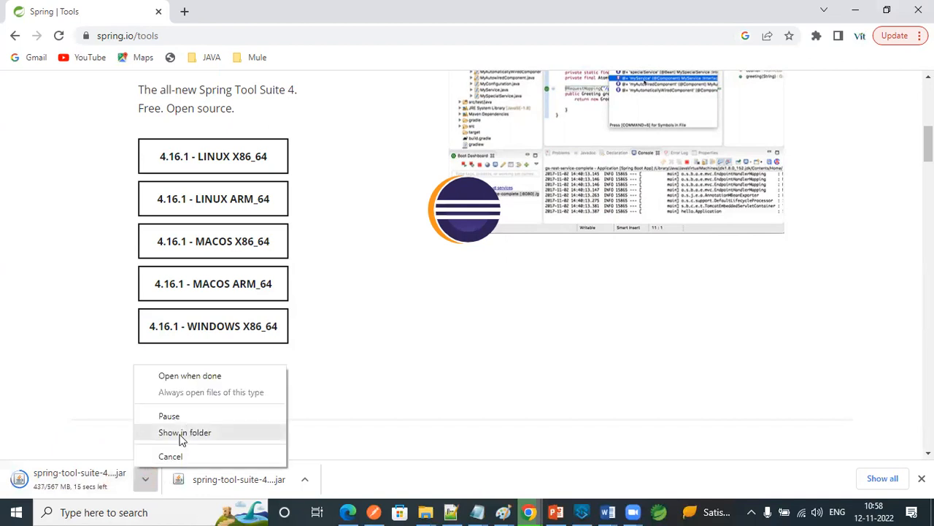
{"action": "left_click", "coordinate": [181, 435]}
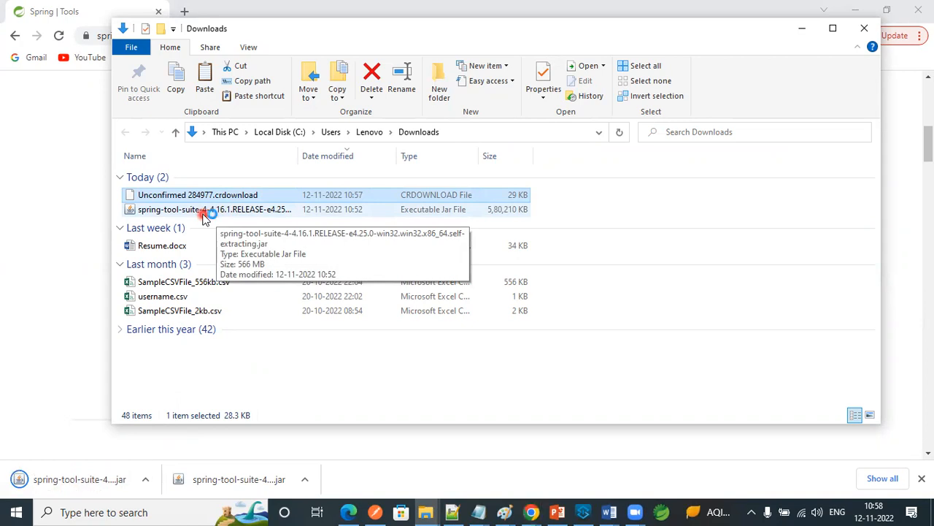
- Run SpringToolSuite4.exe from D:\Softwares\STS\sts-4.12.0.RELEASE and launch it with the workspace D:\Classes\Java-batch-3\WorkSpace
{"action": "left_click", "coordinate": [434, 510]}
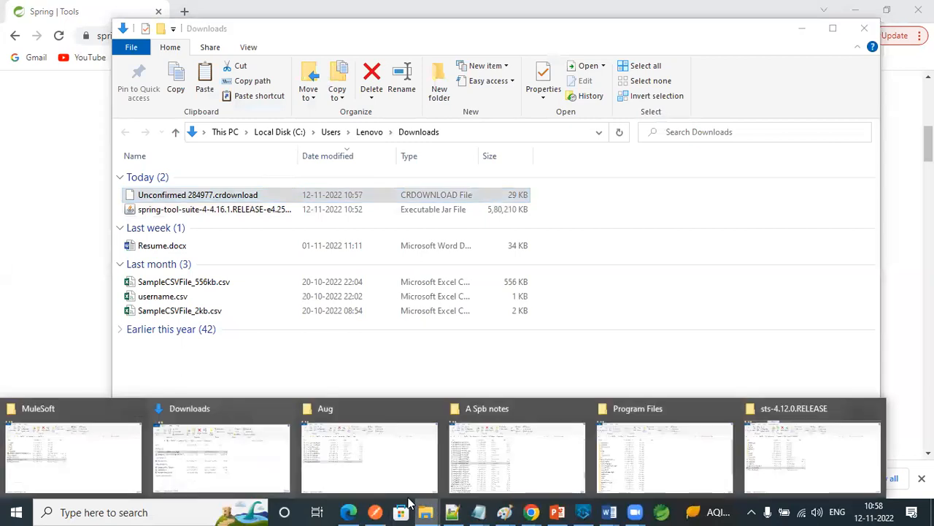
{"action": "left_click", "coordinate": [772, 460]}
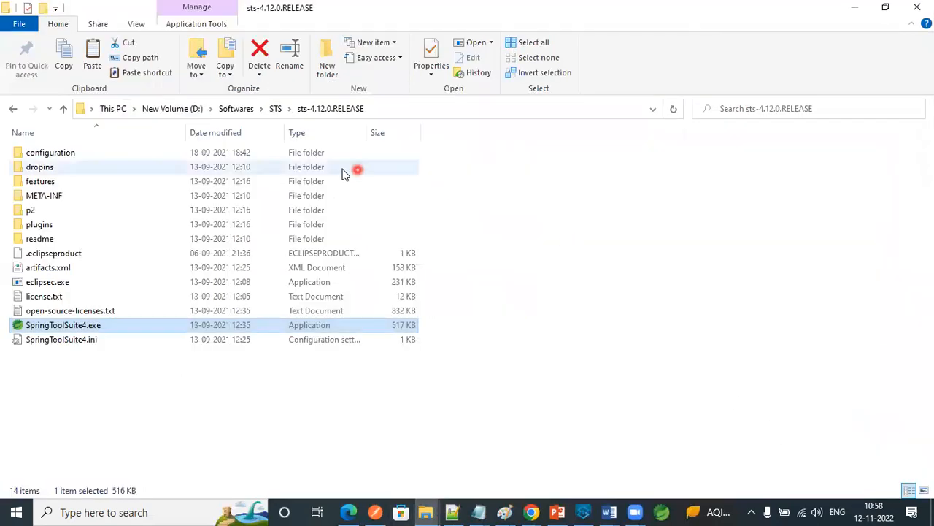
{"action": "left_click", "coordinate": [276, 109]}
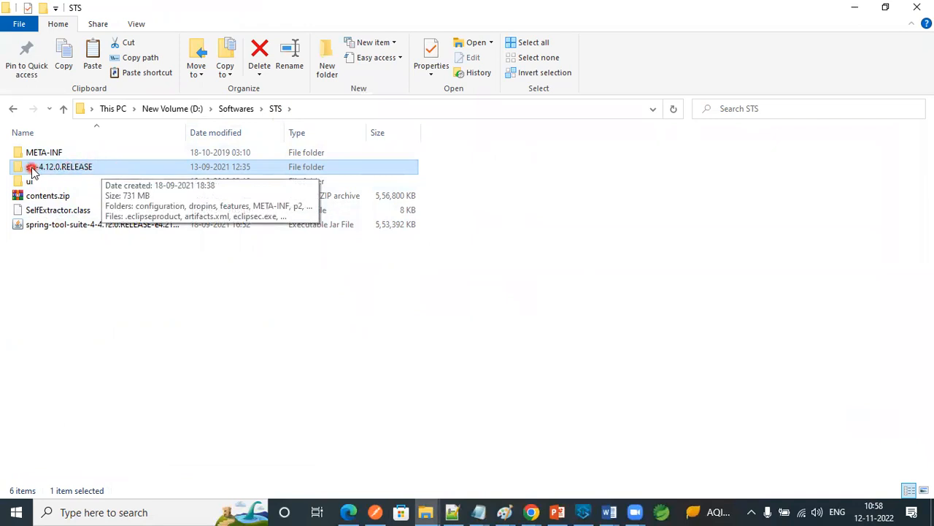
{"action": "double_click", "coordinate": [114, 168]}
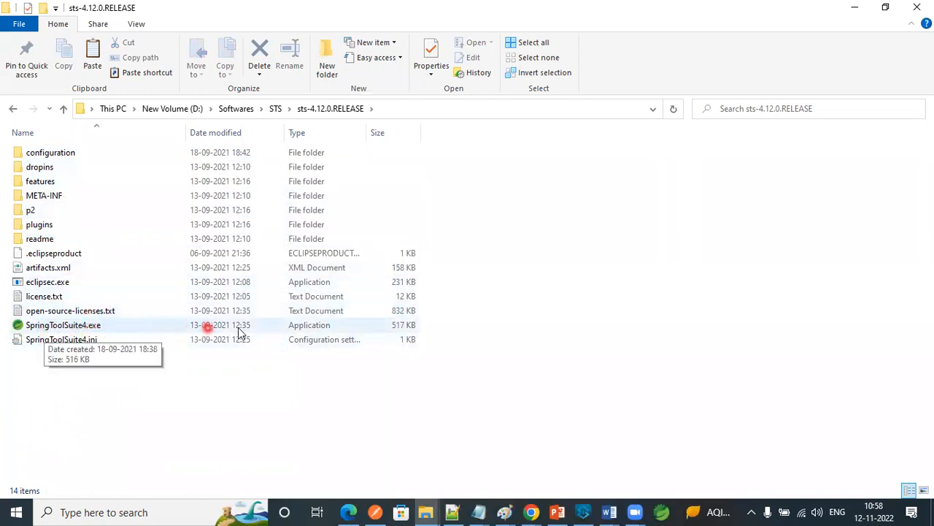
{"action": "double_click", "coordinate": [56, 326]}
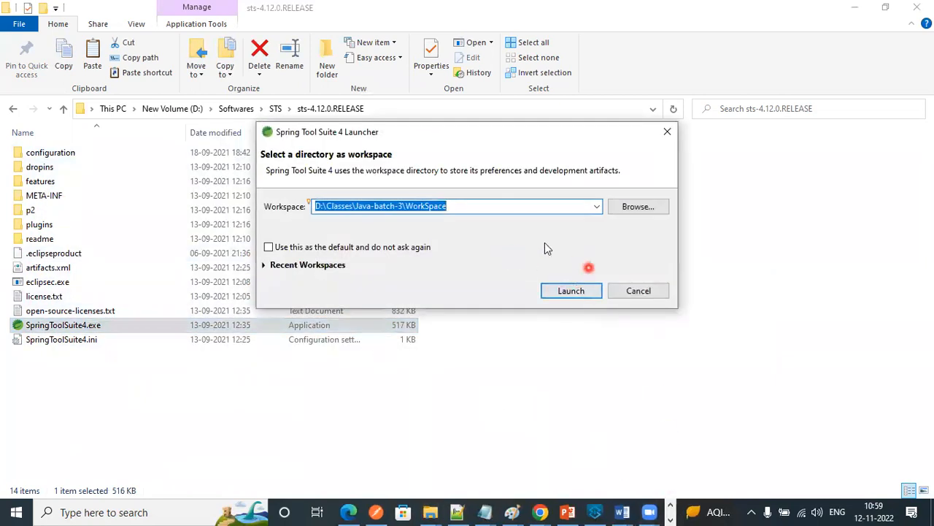
{"action": "left_click", "coordinate": [573, 292]}
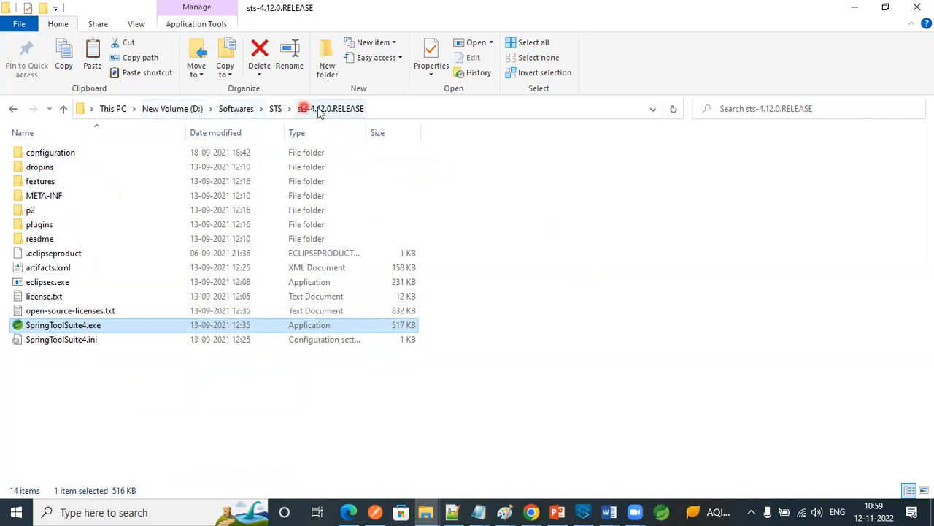
- Create a desktop shortcut for SpringToolSuite4.exe
{"action": "left_click", "coordinate": [150, 397]}
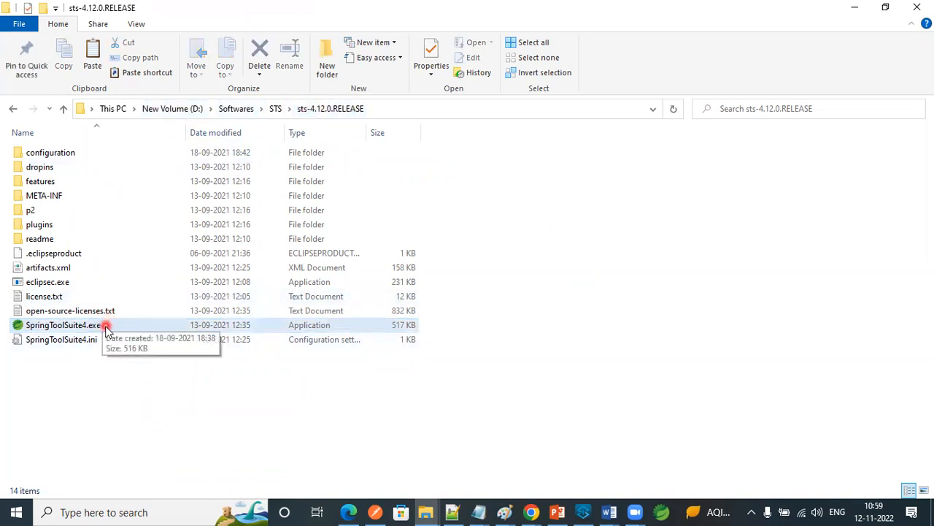
{"action": "double_click", "coordinate": [105, 328]}
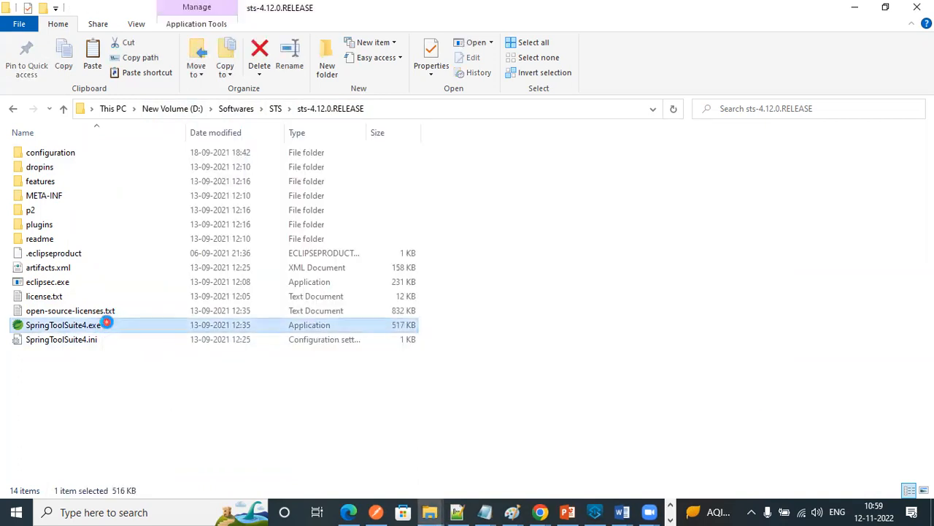
{"action": "right_click", "coordinate": [107, 323]}
{"action": "mouse_move", "coordinate": [196, 372]}
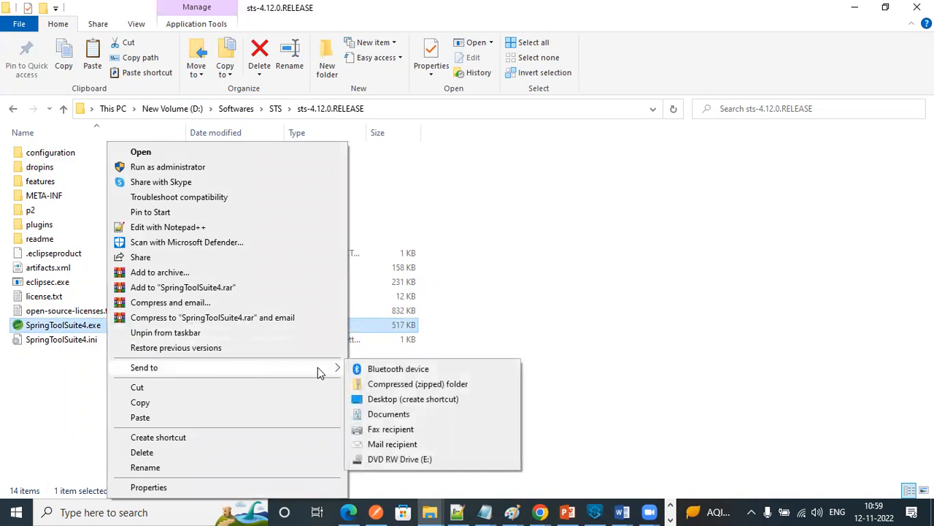
{"action": "left_click", "coordinate": [381, 401]}
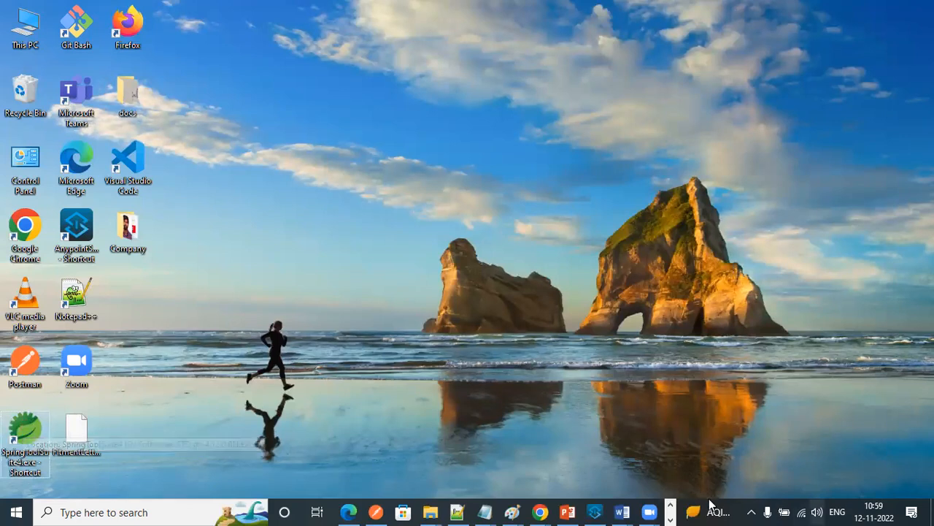
- Switch to the Spring Tool Suite window and start a new Java project named Demo
{"action": "left_click", "coordinate": [670, 511]}
{"action": "left_click", "coordinate": [383, 511]}
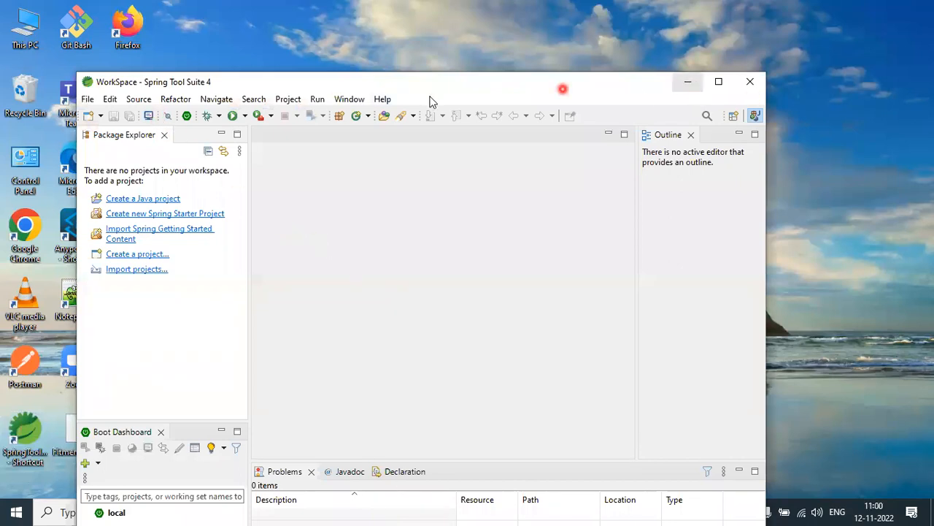
{"action": "left_click", "coordinate": [87, 99]}
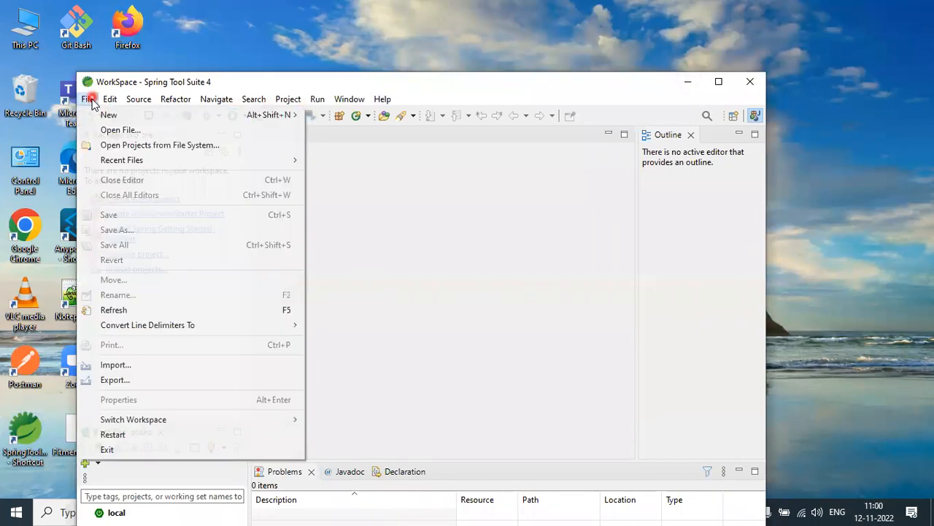
{"action": "mouse_move", "coordinate": [93, 117]}
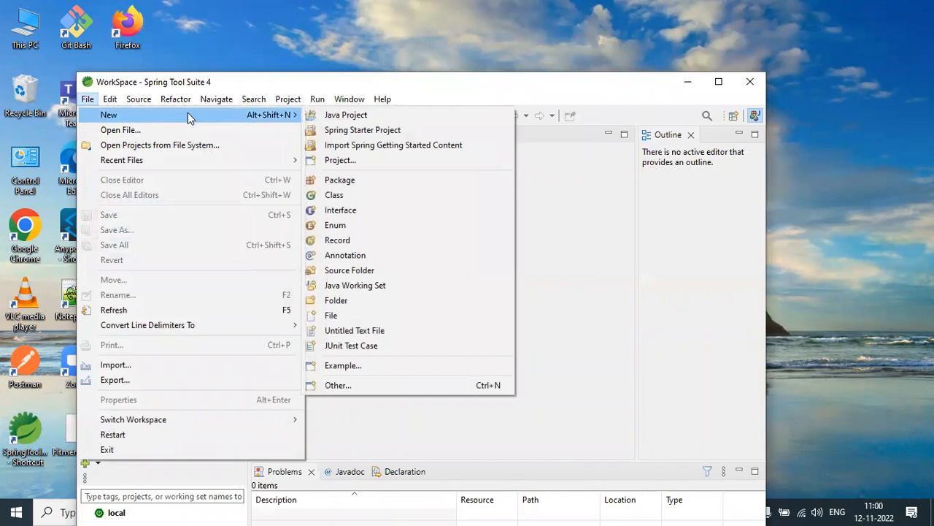
{"action": "left_click", "coordinate": [358, 116]}
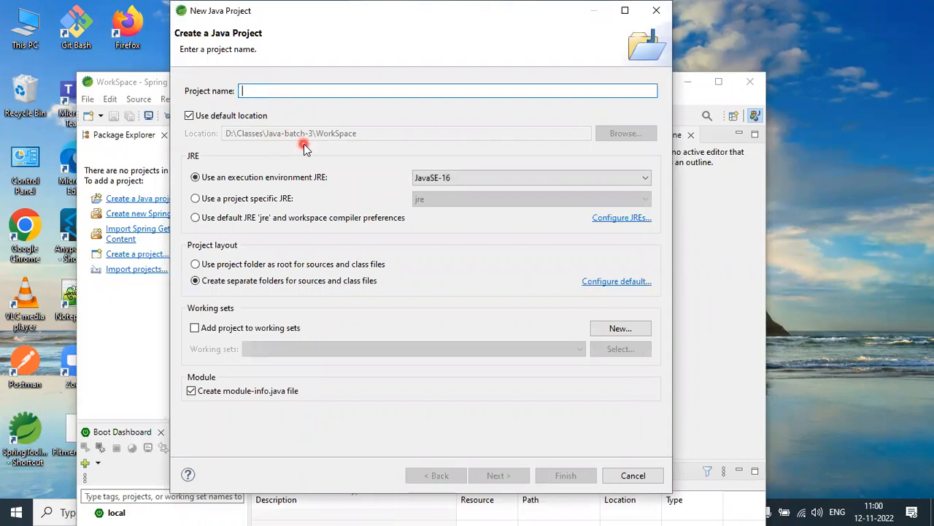
{"action": "type", "text": "Demo"}
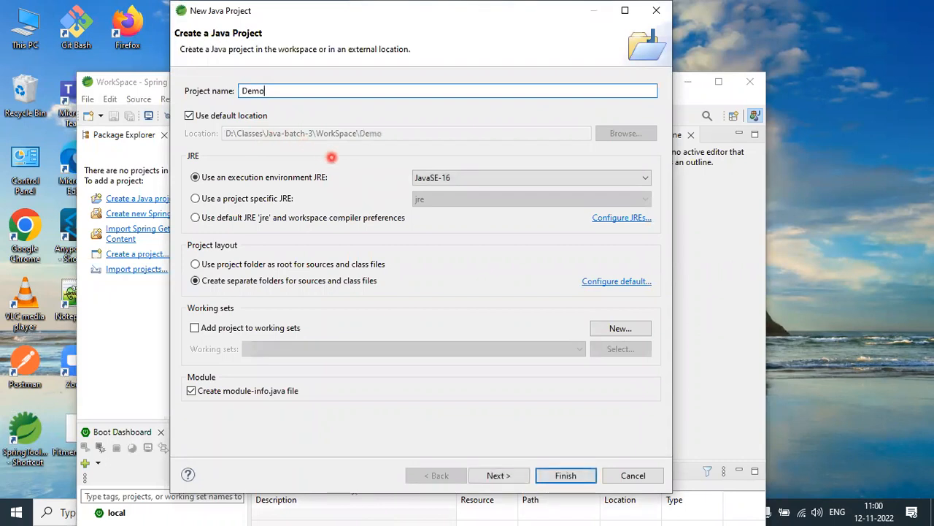
- Set the execution environment JRE to JavaSE-11, create the project without a module-info.java file, and expand Demo in the project tree
{"action": "left_click", "coordinate": [484, 178]}
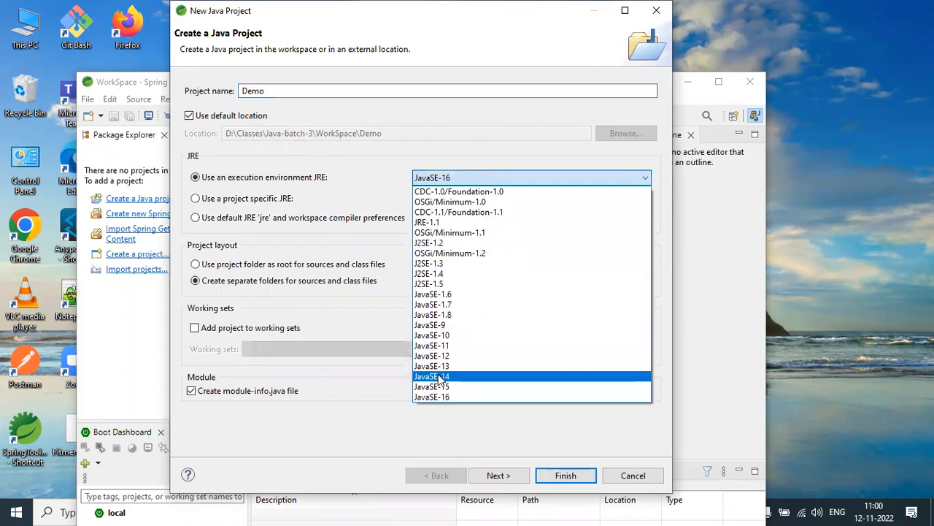
{"action": "left_click", "coordinate": [442, 346]}
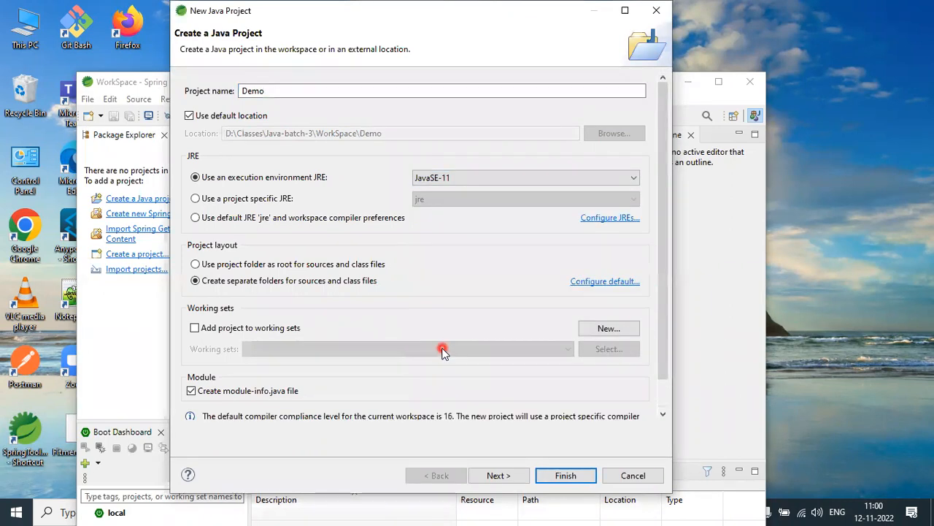
{"action": "left_click", "coordinate": [558, 479]}
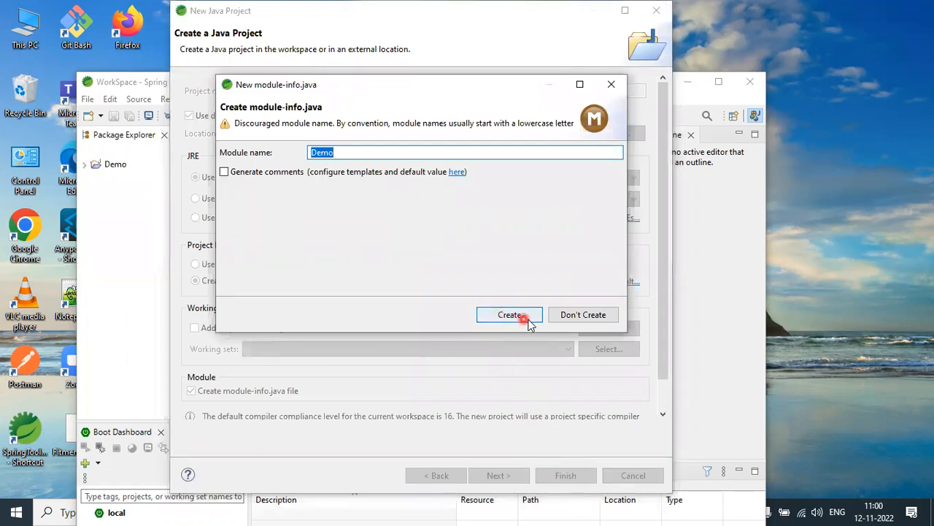
{"action": "left_click", "coordinate": [581, 318]}
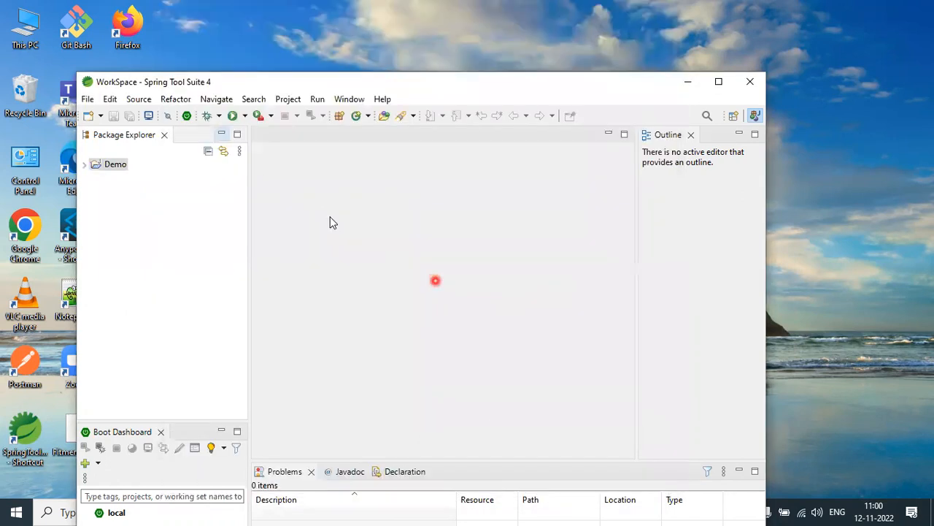
{"action": "left_click", "coordinate": [85, 167]}
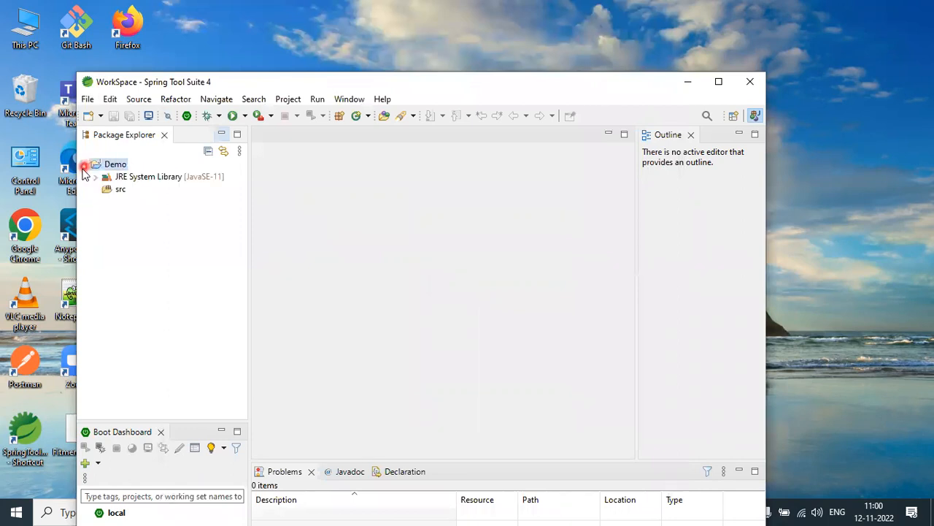
{"action": "right_click", "coordinate": [111, 195]}
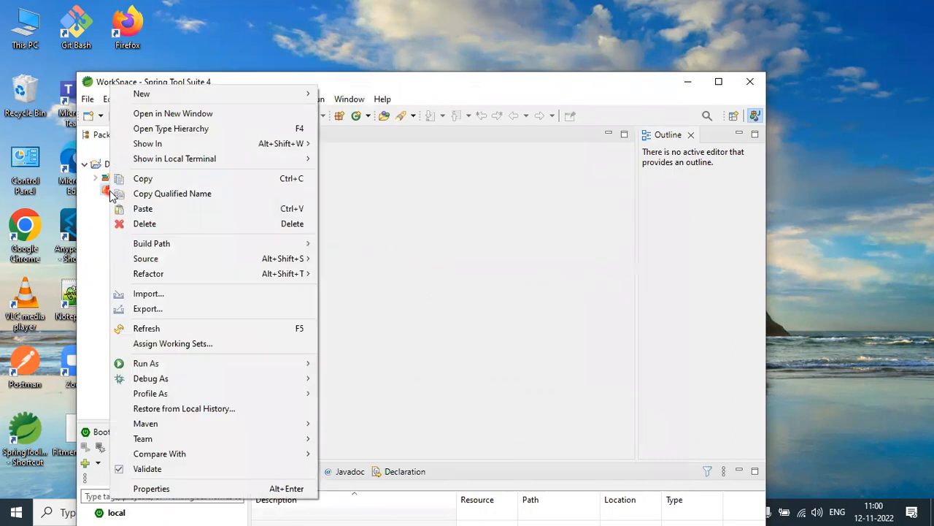
{"action": "mouse_move", "coordinate": [219, 96]}
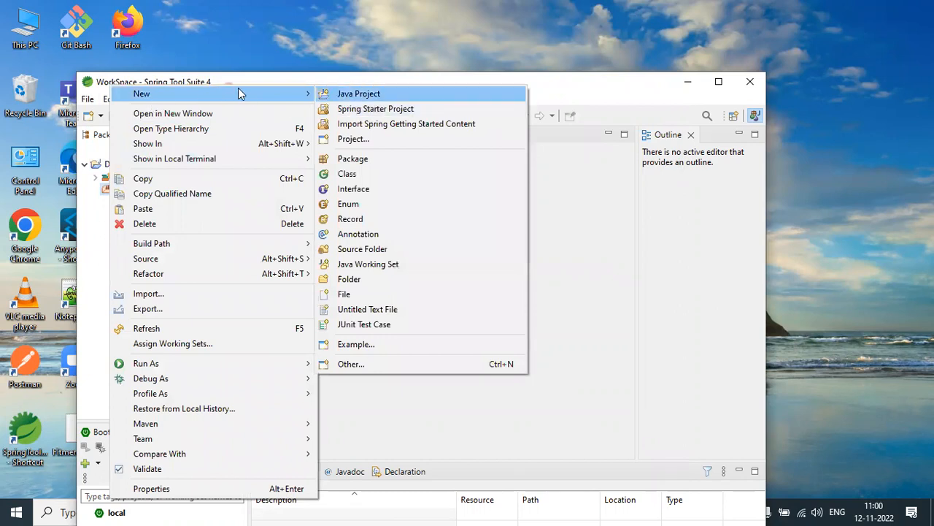
{"action": "left_click", "coordinate": [92, 213]}
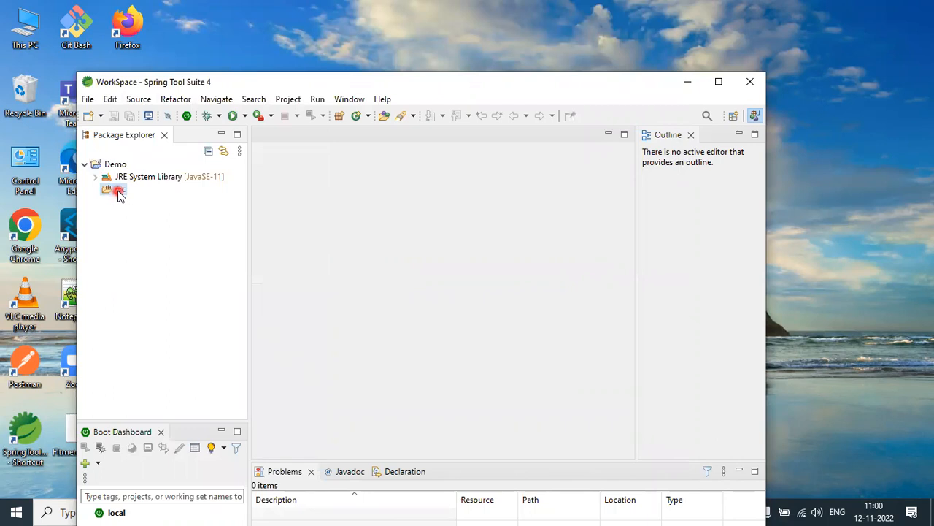
- Create a Java class named Hello in the Demo project's src folder with a public static void main(String[] args) stub
{"action": "right_click", "coordinate": [120, 196]}
{"action": "mouse_move", "coordinate": [236, 95]}
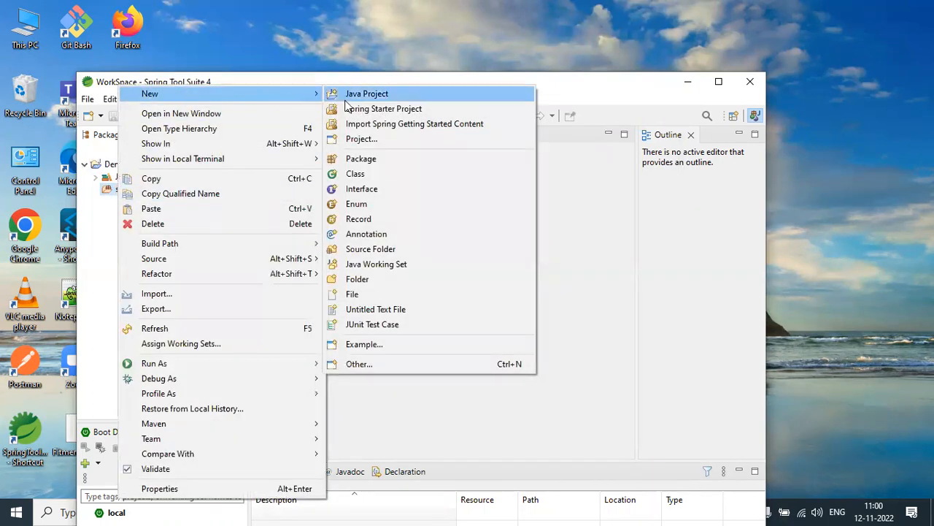
{"action": "left_click", "coordinate": [357, 173]}
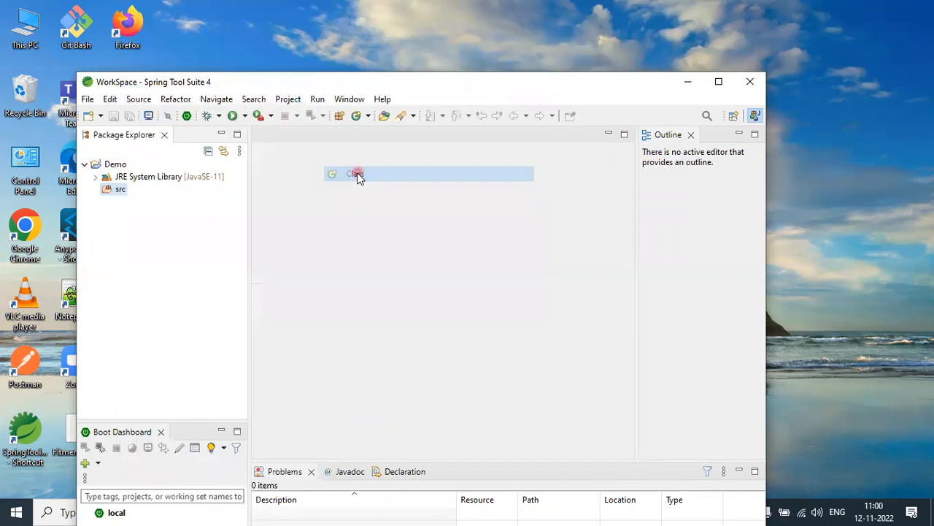
{"action": "left_click", "coordinate": [358, 249]}
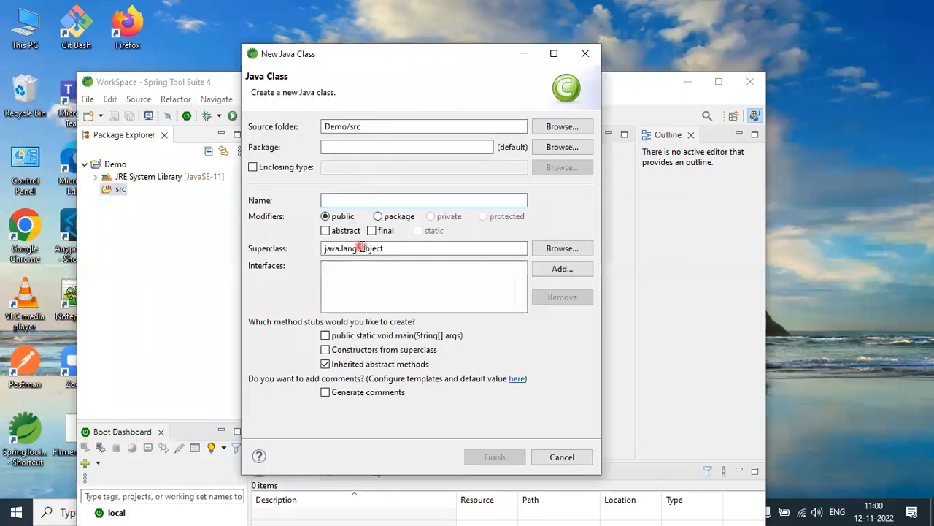
{"action": "type", "text": "Hello"}
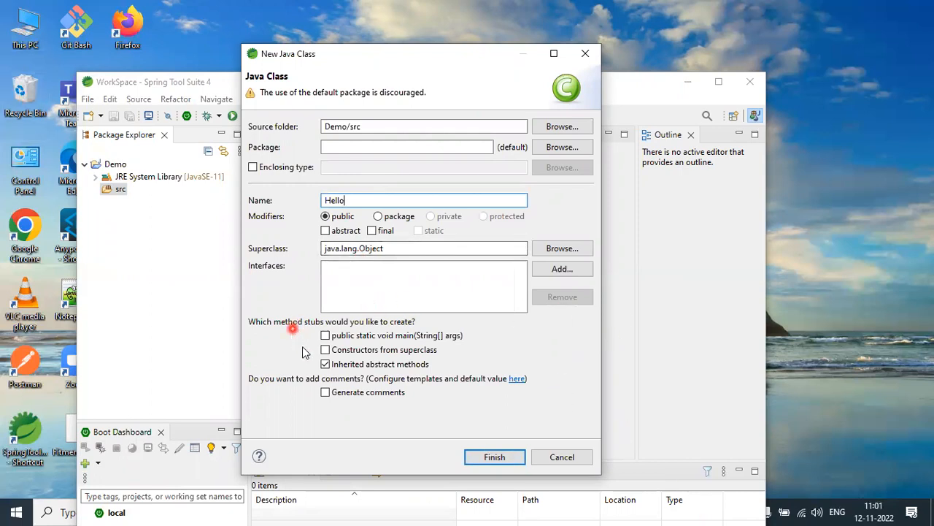
{"action": "left_click", "coordinate": [326, 335]}
{"action": "left_click", "coordinate": [494, 456]}
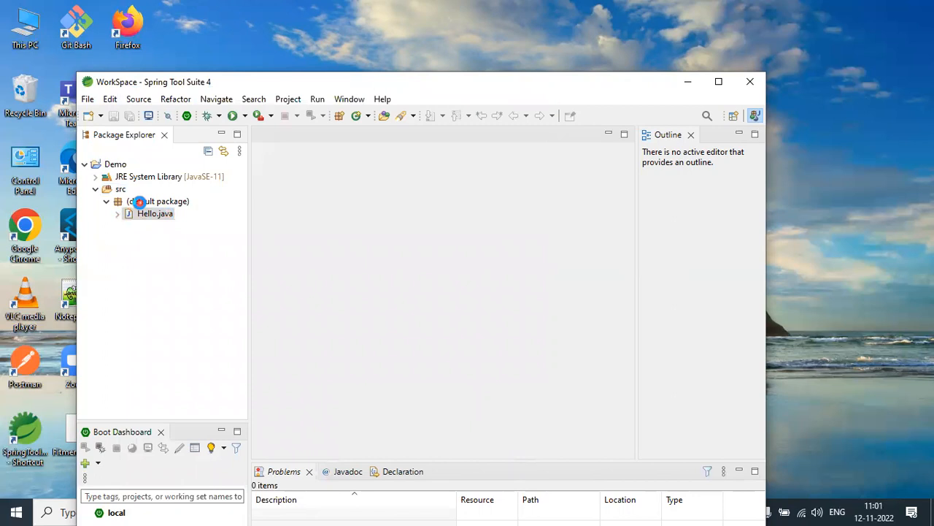
- Open Hello.java, add System.out.println("Hello World"); inside the main method below the TODO comment, and save the file
{"action": "left_click", "coordinate": [146, 213]}
{"action": "double_click", "coordinate": [144, 212]}
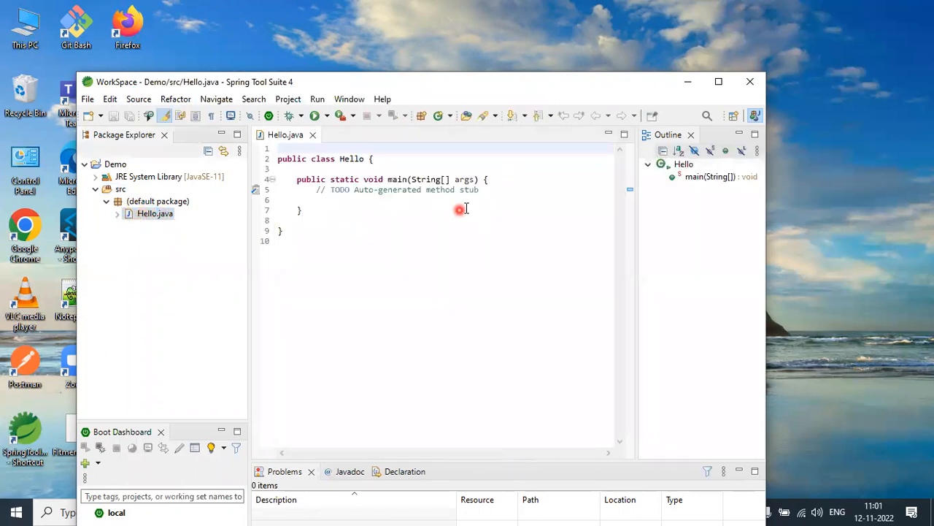
{"action": "left_click", "coordinate": [501, 199]}
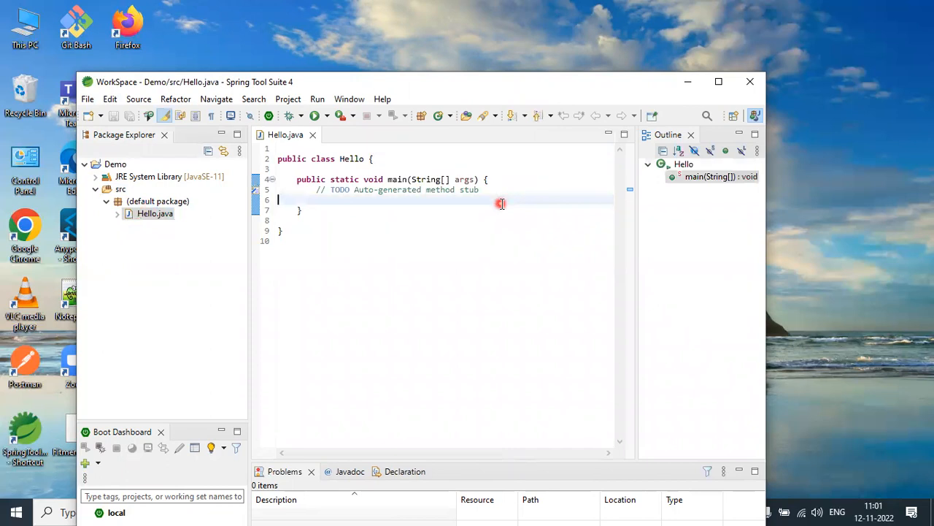
{"action": "left_click", "coordinate": [484, 189]}
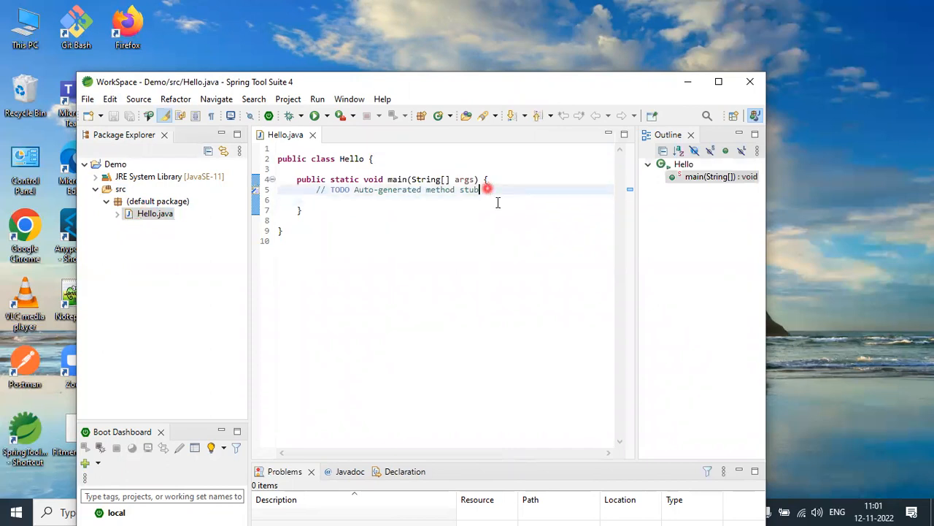
{"action": "key", "text": "Return"}
{"action": "key", "text": "Return"}
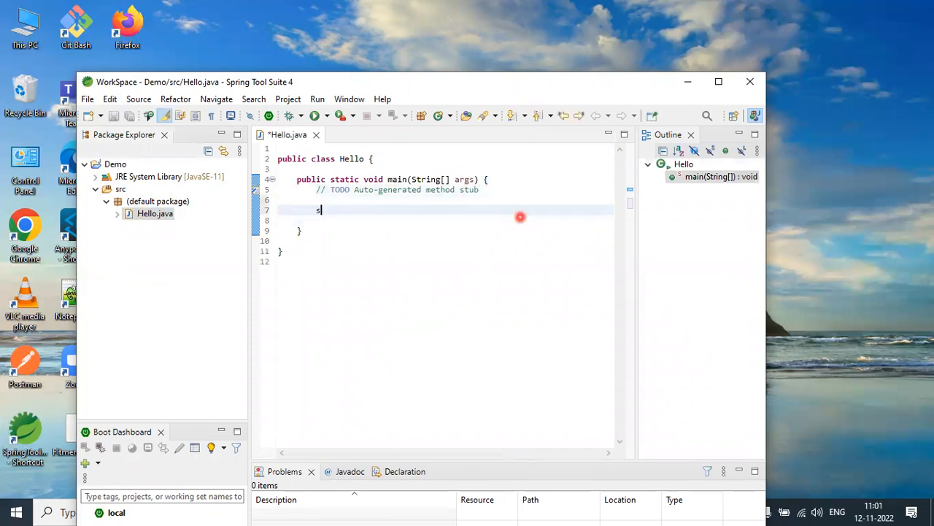
{"action": "type", "text": "sysout"}
{"action": "key", "text": "ctrl+space"}
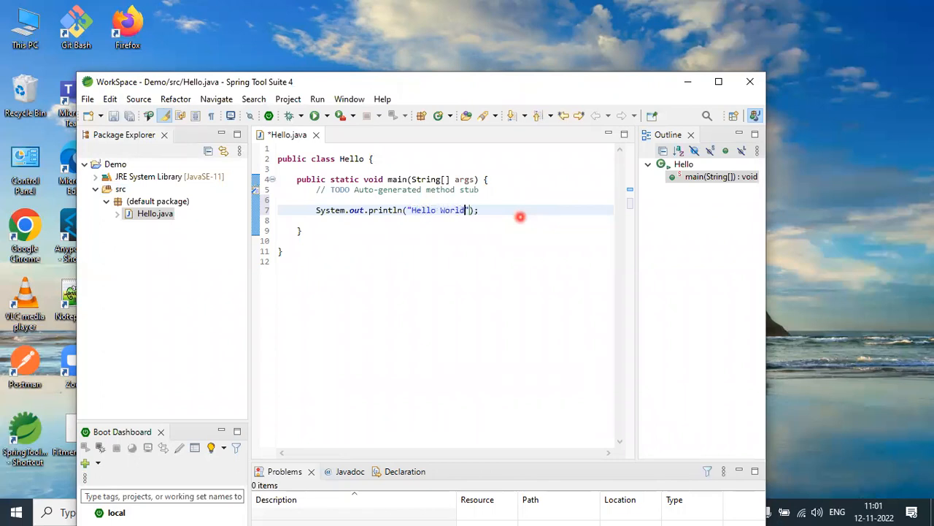
{"action": "left_click", "coordinate": [486, 261]}
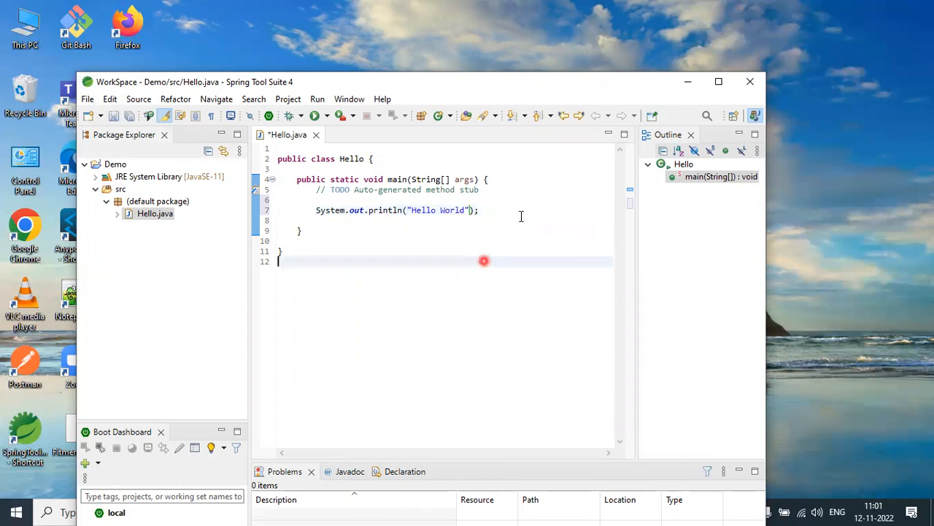
{"action": "right_click", "coordinate": [510, 182]}
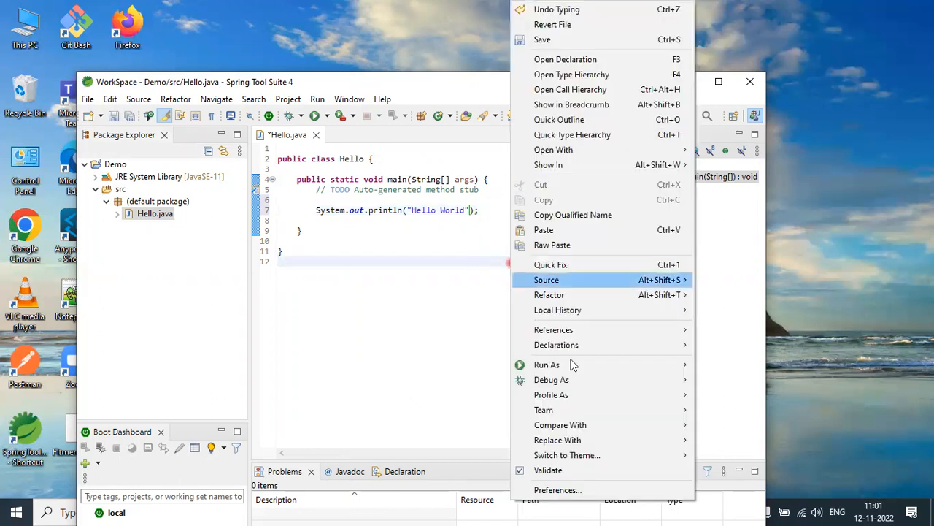
{"action": "left_click", "coordinate": [439, 306]}
{"action": "key", "text": "ctrl+s"}
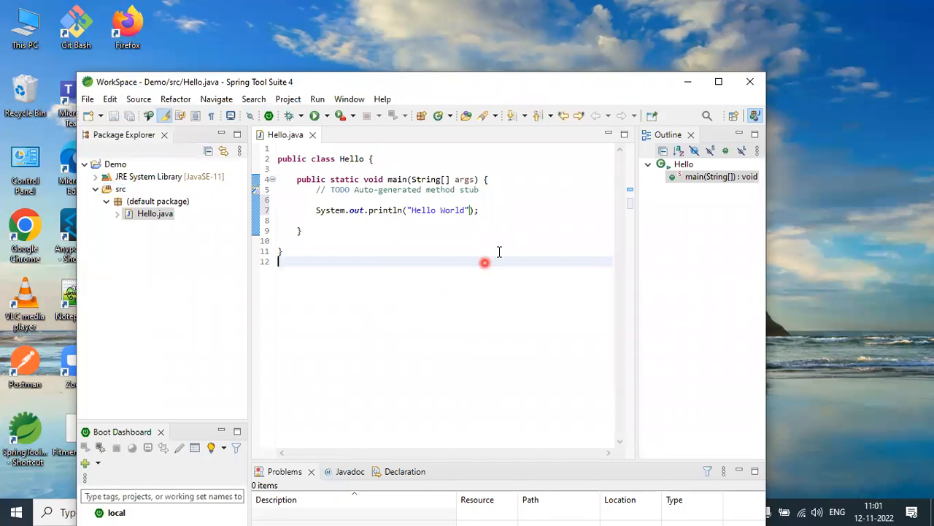
- Run Hello.java as a Java Application and choose to be reminded later about the console performance warning
{"action": "right_click", "coordinate": [514, 200]}
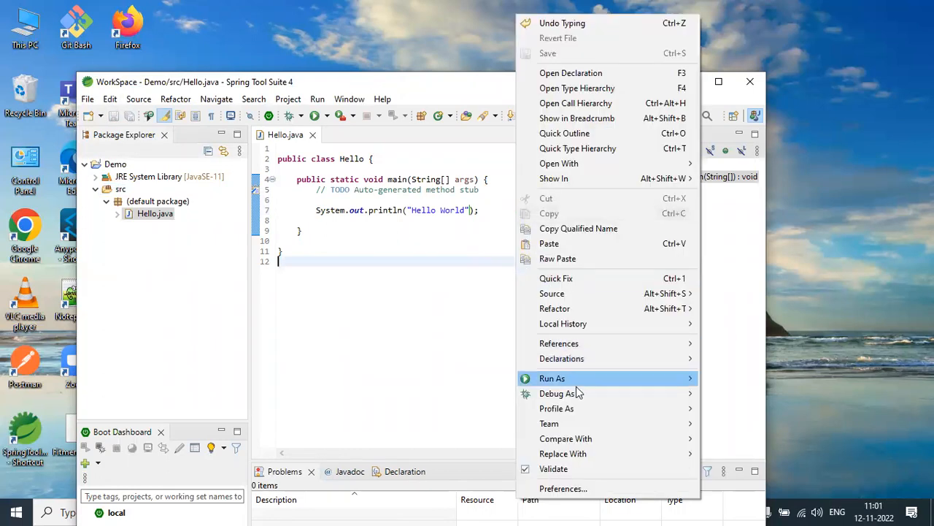
{"action": "mouse_move", "coordinate": [626, 383]}
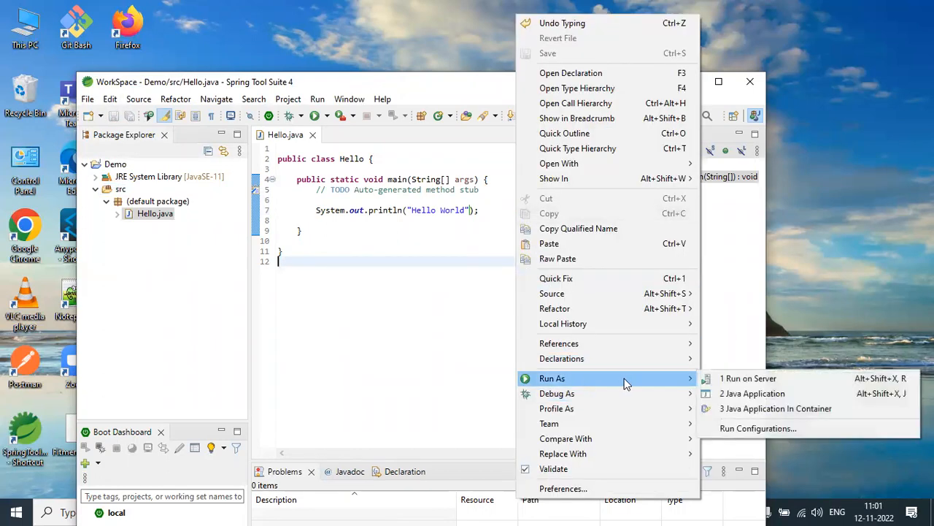
{"action": "left_click", "coordinate": [737, 394]}
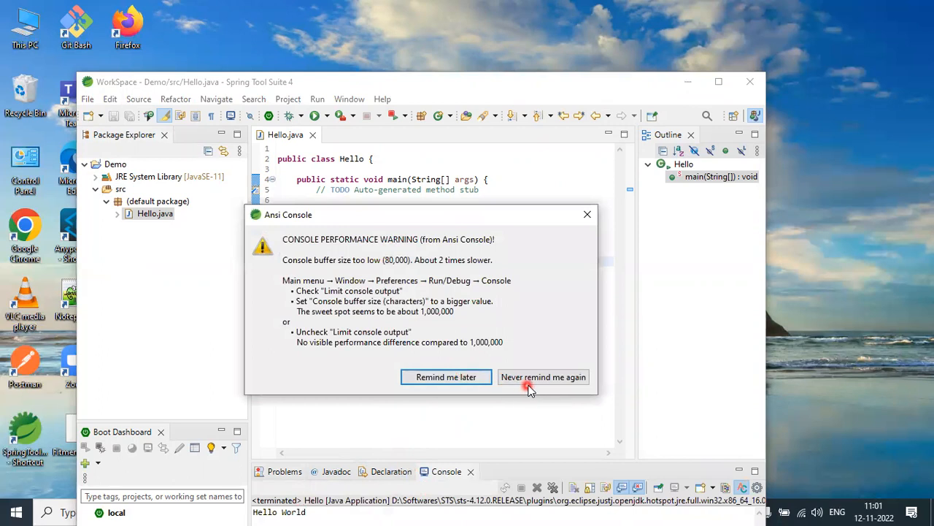
{"action": "left_click", "coordinate": [475, 377]}
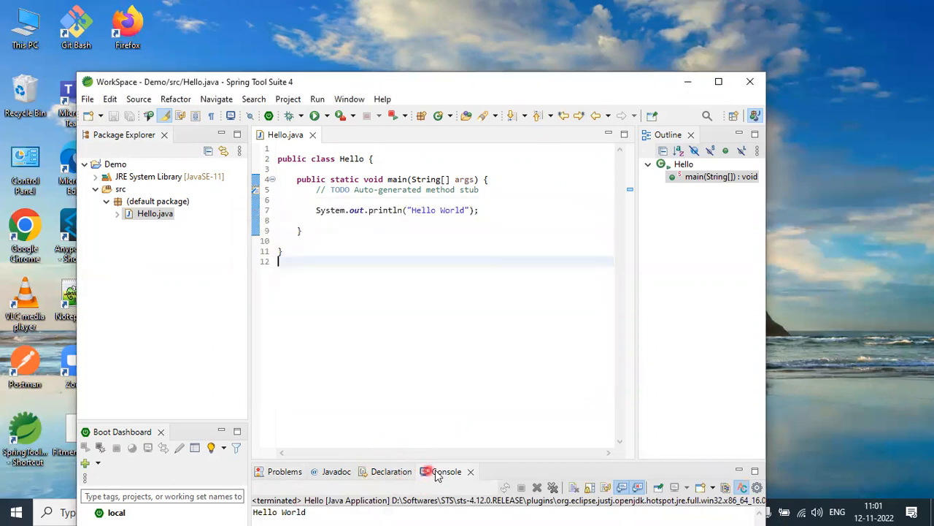
- Enlarge the Console view and highlight the program's output line in it
{"action": "left_click_drag", "start_coordinate": [465, 460], "coordinate": [465, 378]}
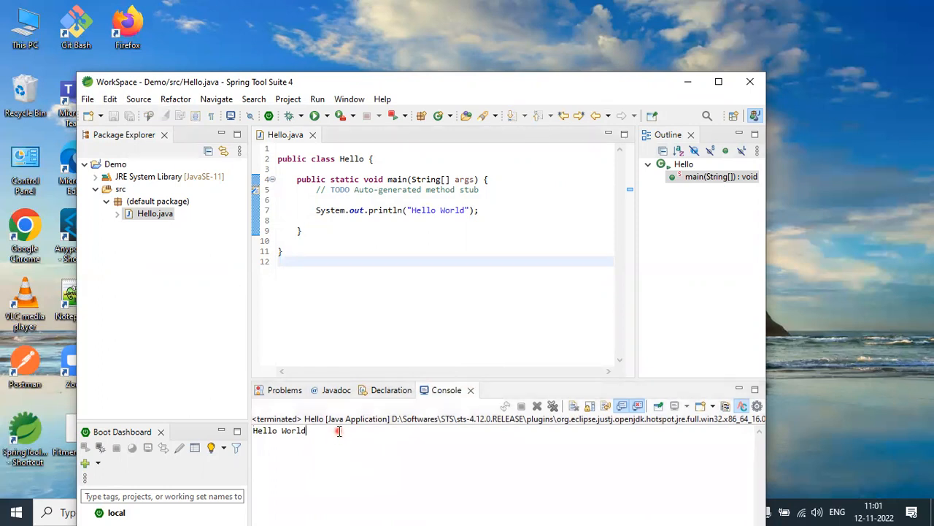
{"action": "left_click_drag", "start_coordinate": [339, 431], "coordinate": [244, 423]}
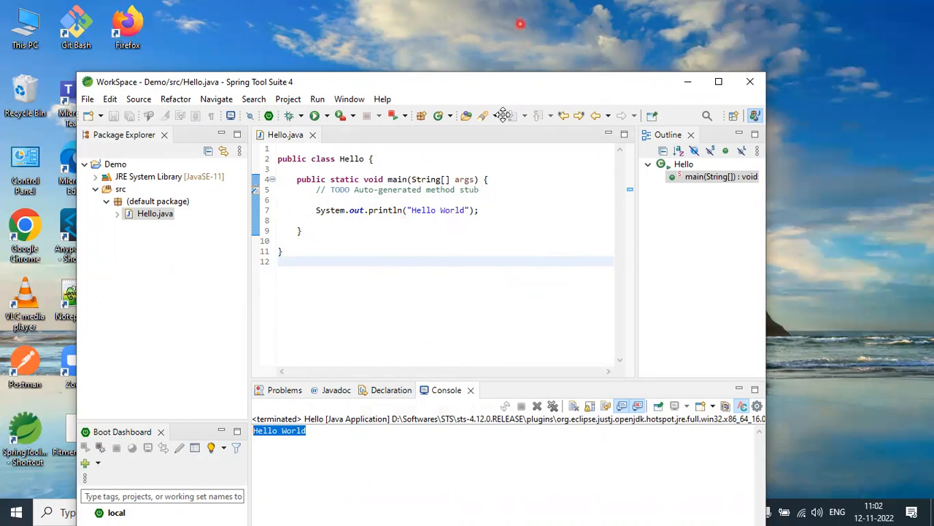
{"action": "left_click", "coordinate": [802, 11]}
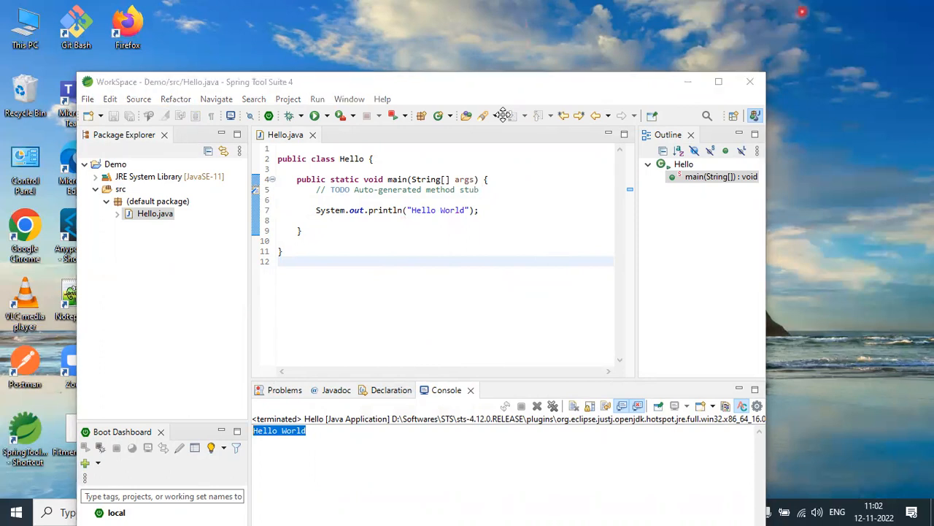